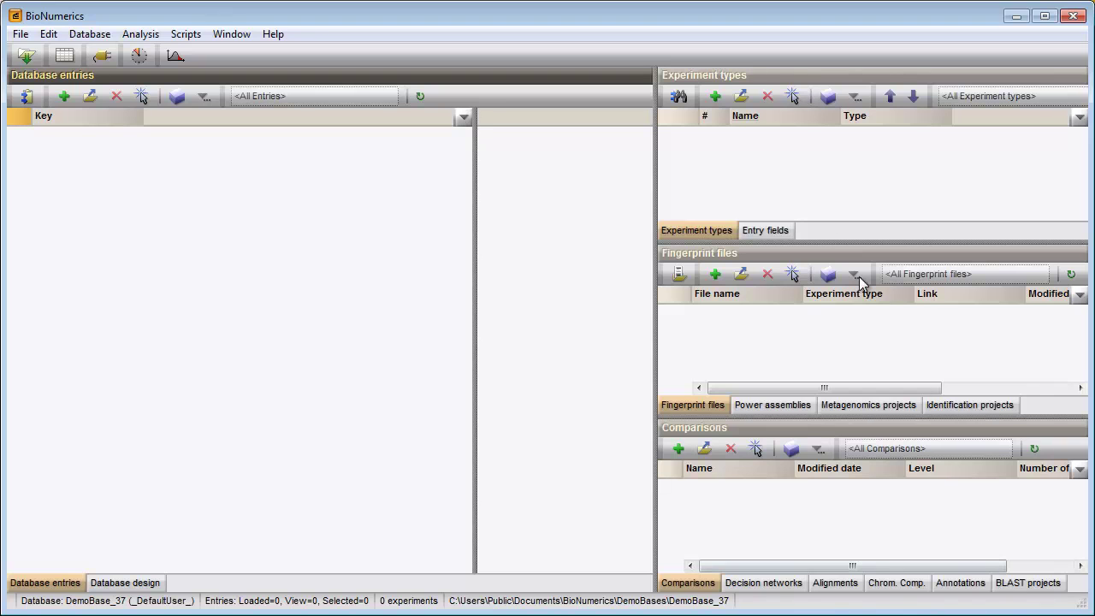
Create a fingerprint experiment type named AFLP for 12-bit densitometric curves
{"action": "left_click", "coordinate": [717, 97]}
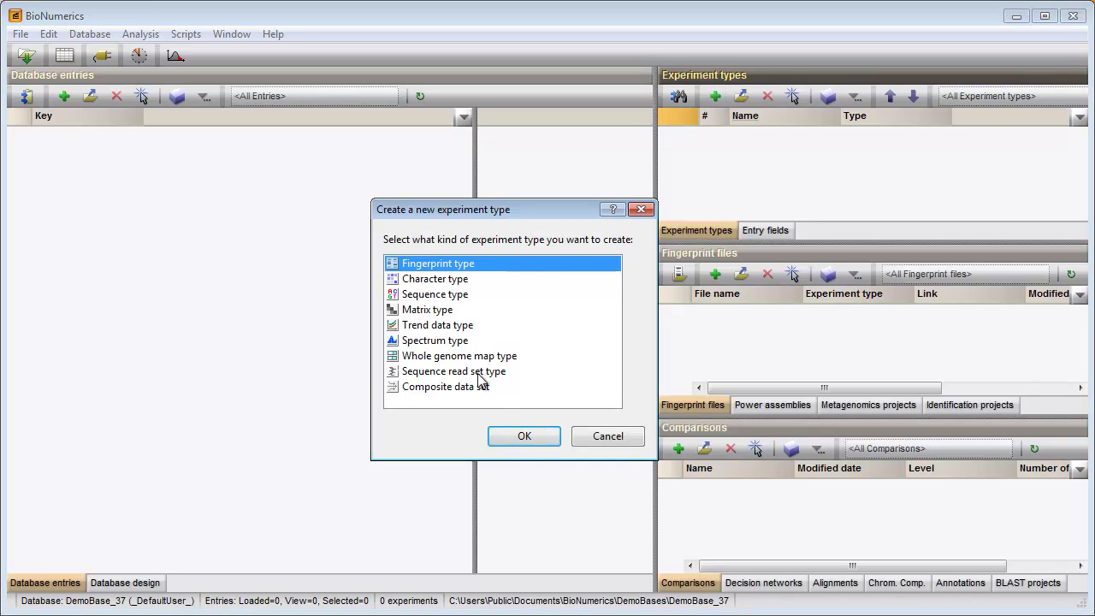
{"action": "left_click", "coordinate": [515, 438]}
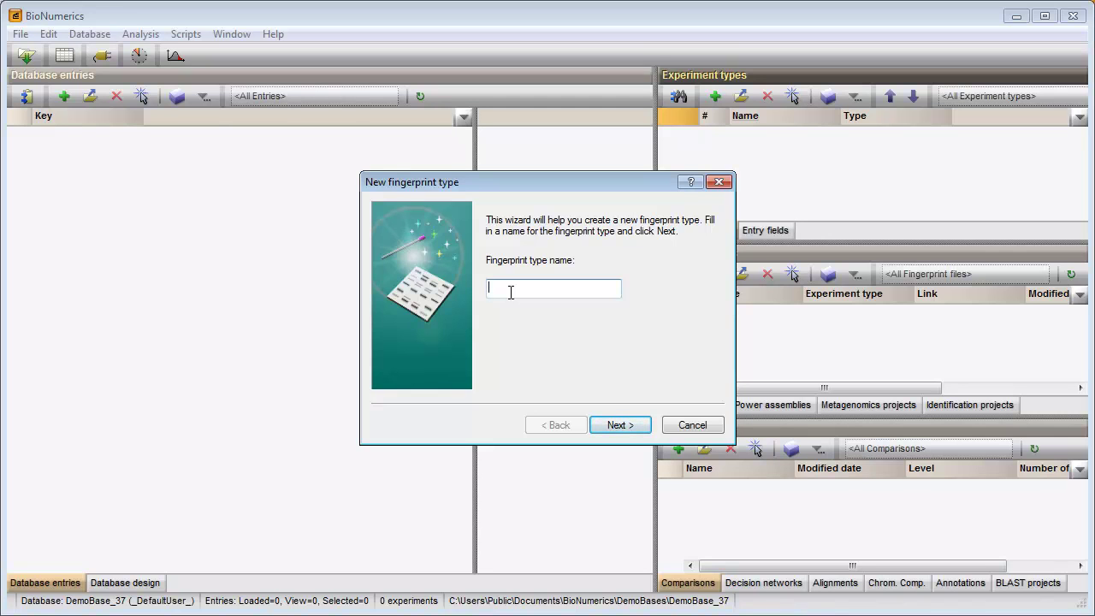
{"action": "type", "text": "AFLP"}
{"action": "left_click", "coordinate": [612, 421]}
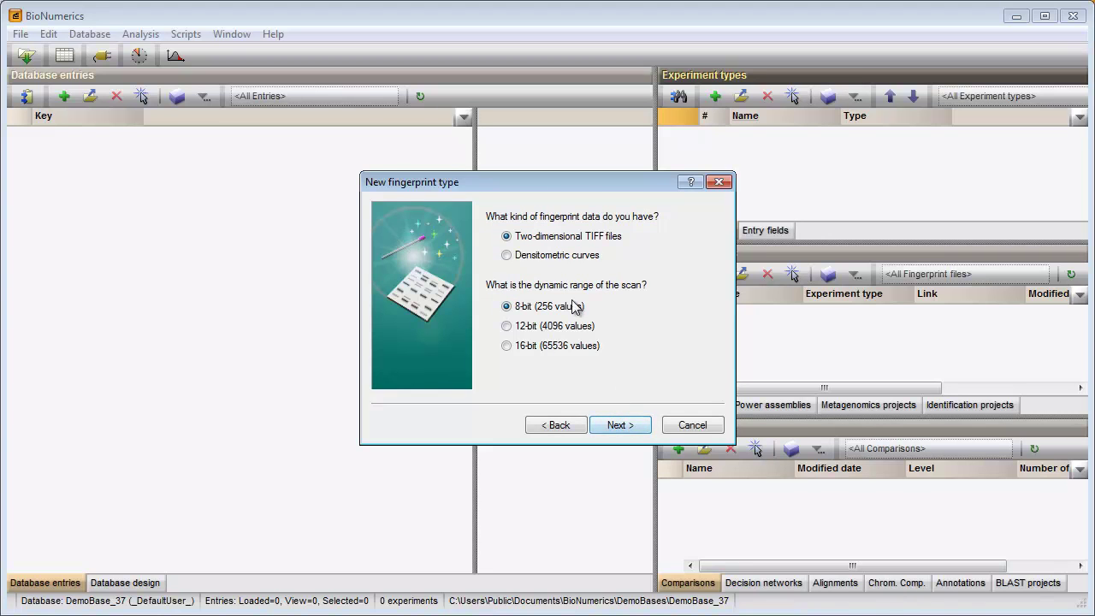
{"action": "left_click", "coordinate": [547, 257]}
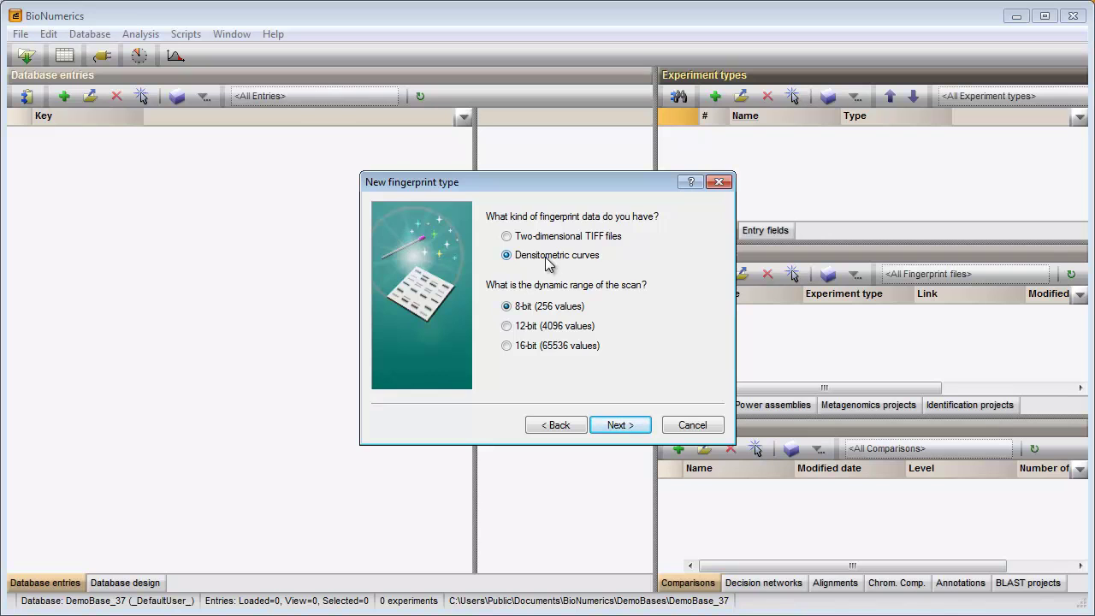
{"action": "left_click", "coordinate": [528, 326]}
{"action": "left_click", "coordinate": [606, 424]}
{"action": "left_click", "coordinate": [606, 425]}
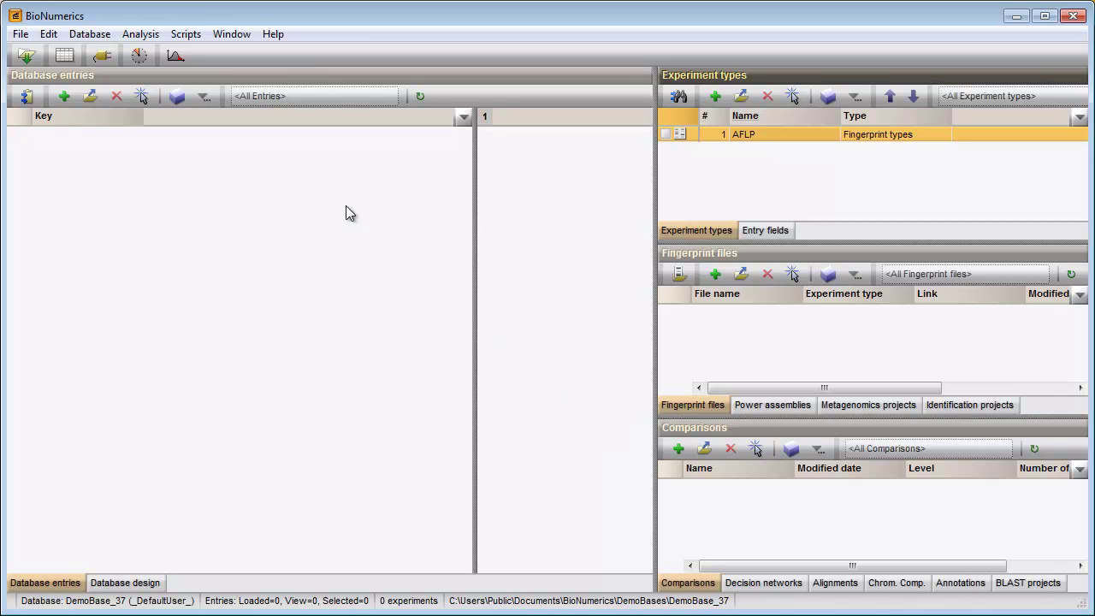
Start an automated sequencer curve import using AB curves format into AFLP
{"action": "left_click", "coordinate": [28, 56]}
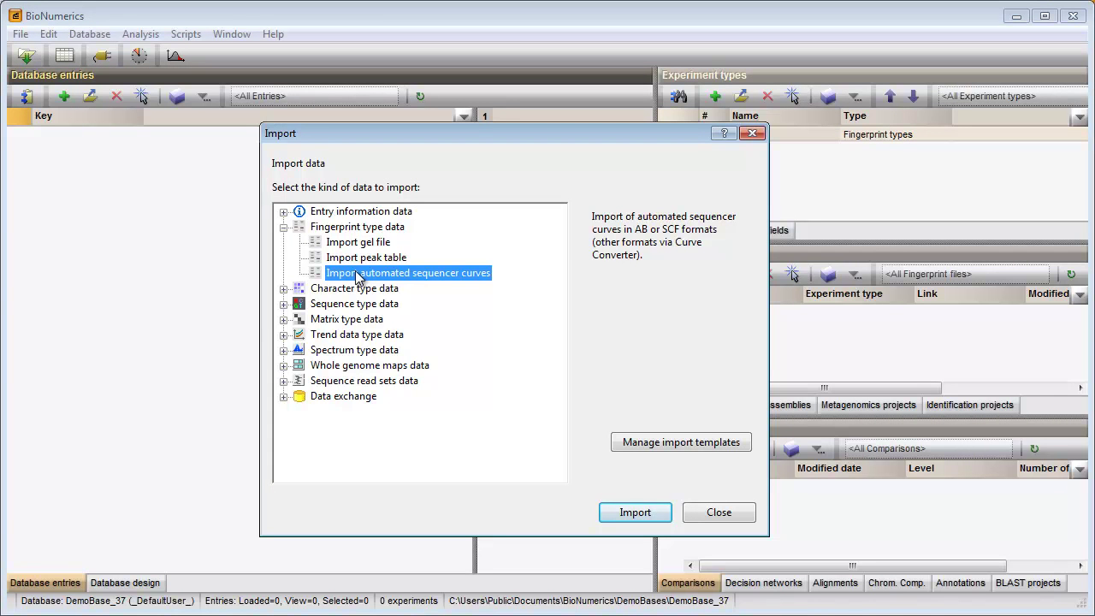
{"action": "left_click", "coordinate": [623, 512]}
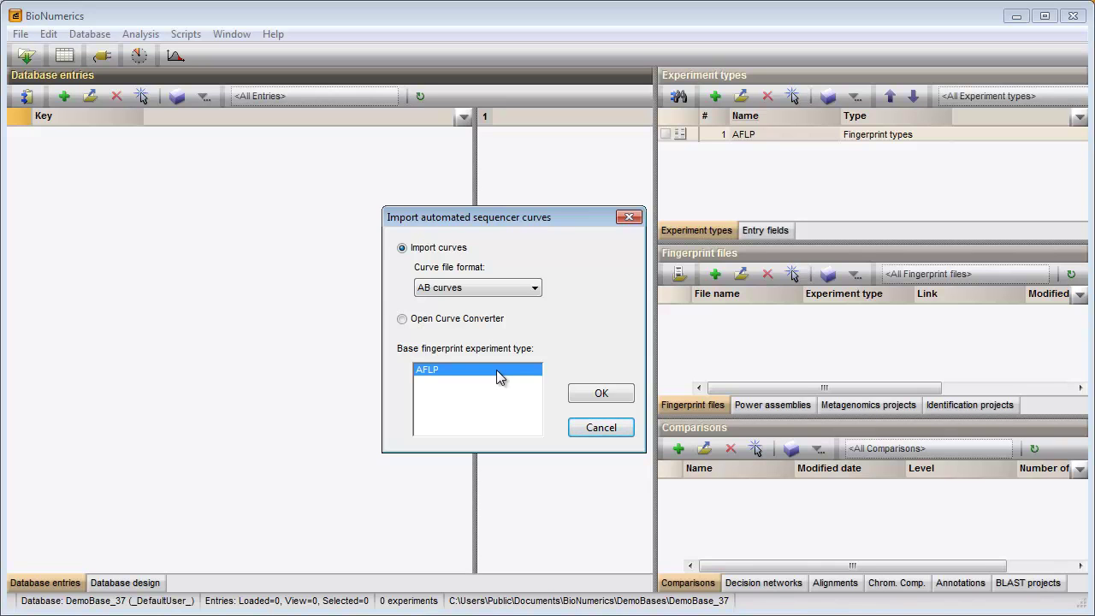
{"action": "left_click", "coordinate": [495, 292]}
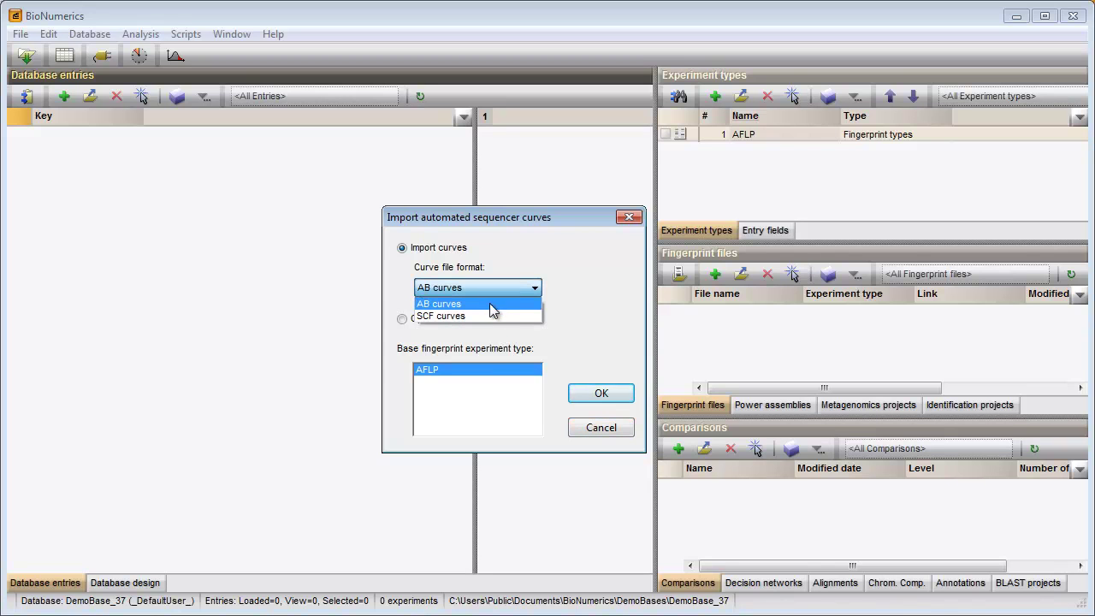
{"action": "left_click", "coordinate": [490, 303]}
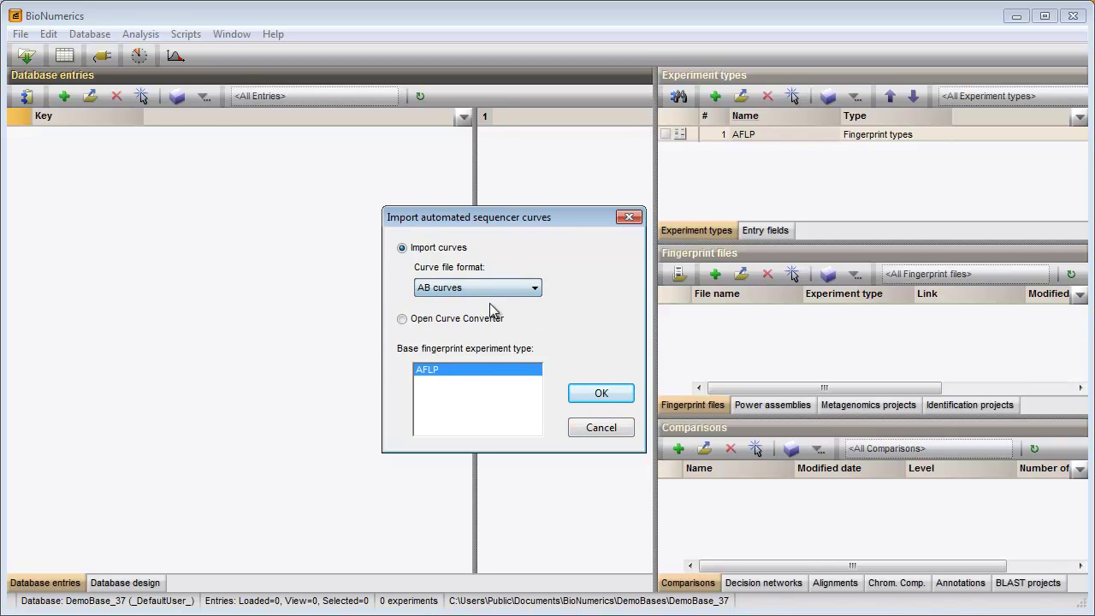
{"action": "left_click", "coordinate": [598, 390]}
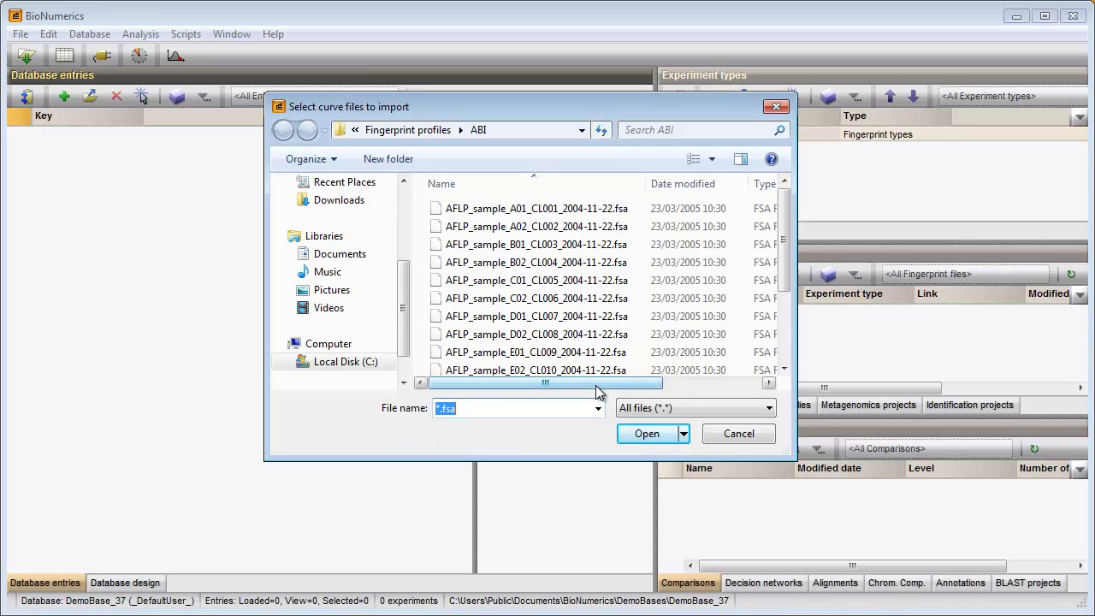
Select all the .fsa sample files and open them for import
{"action": "left_click", "coordinate": [593, 335]}
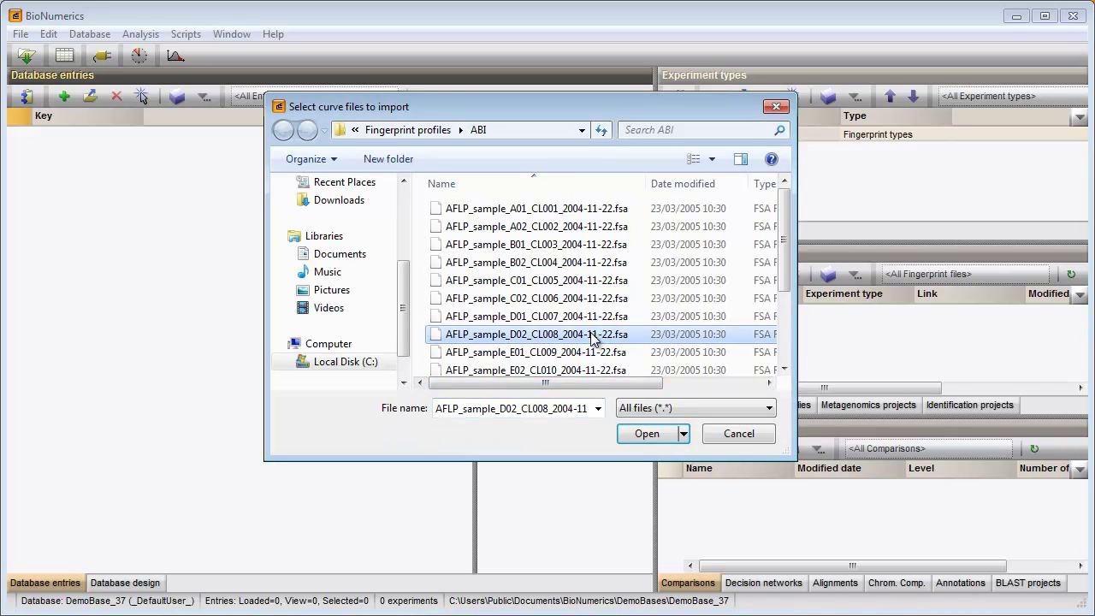
{"action": "key", "text": "ctrl+a"}
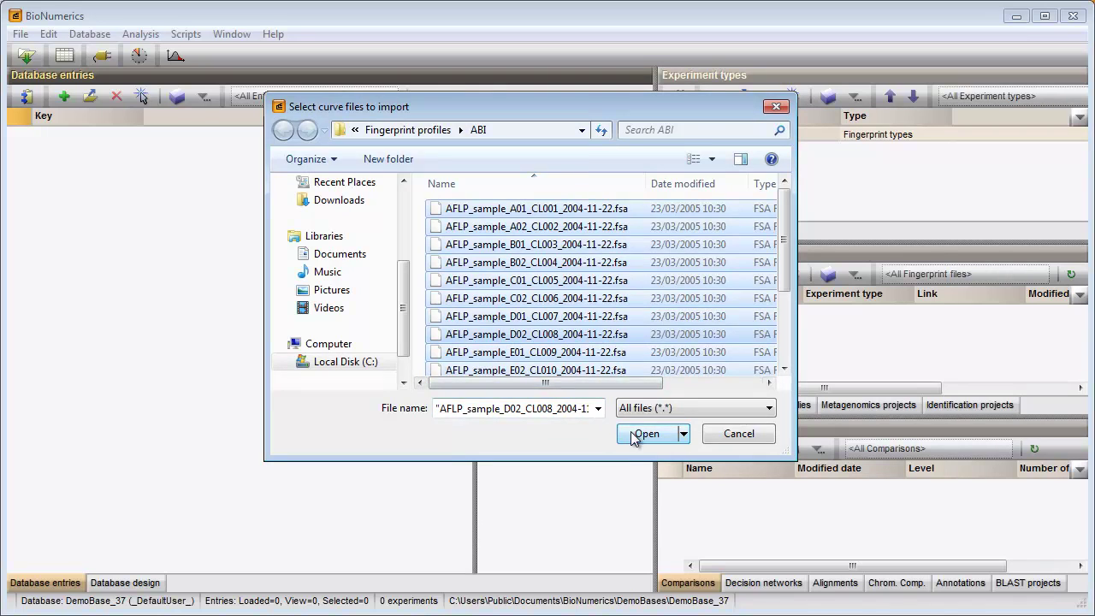
{"action": "left_click", "coordinate": [634, 436]}
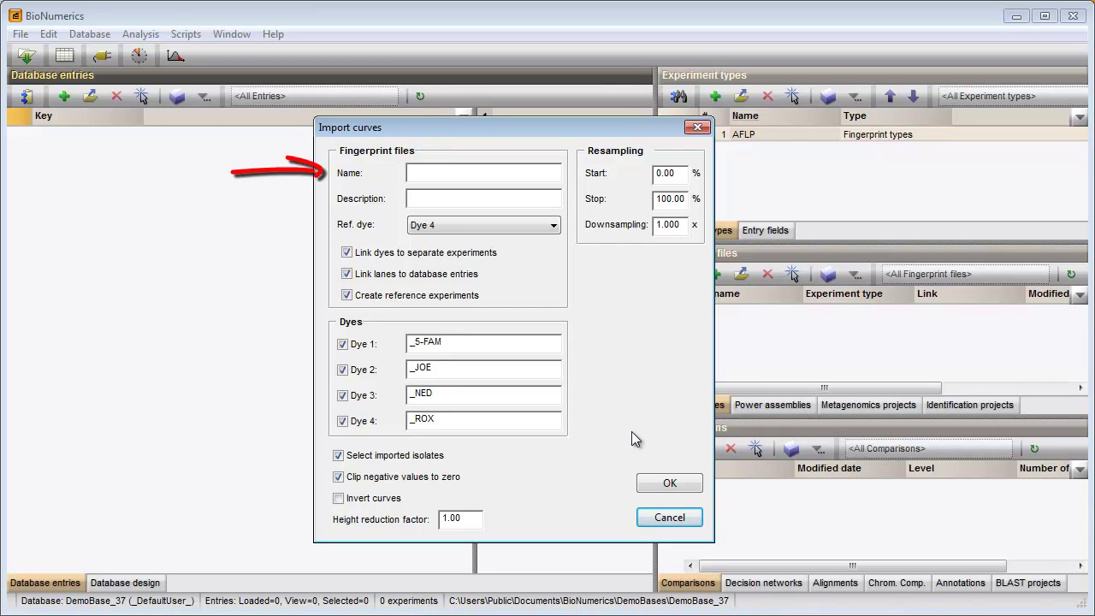
Name the import Batch1, keep Dye 4 as reference, and exclude Dyes 2 and 3
{"action": "left_click", "coordinate": [450, 174]}
{"action": "type", "text": "B"}
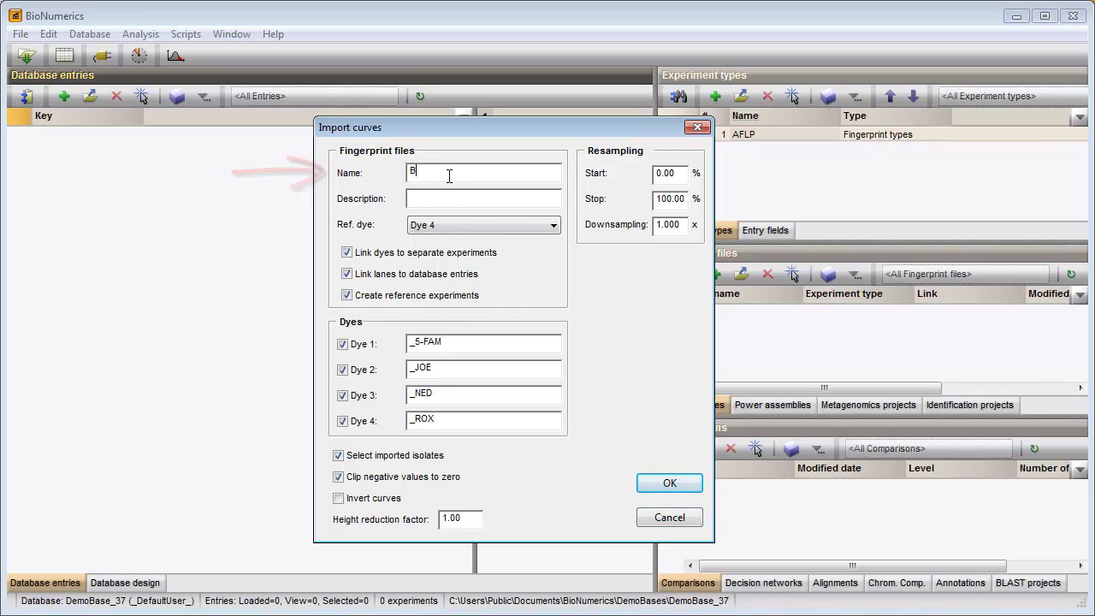
{"action": "type", "text": "atch1"}
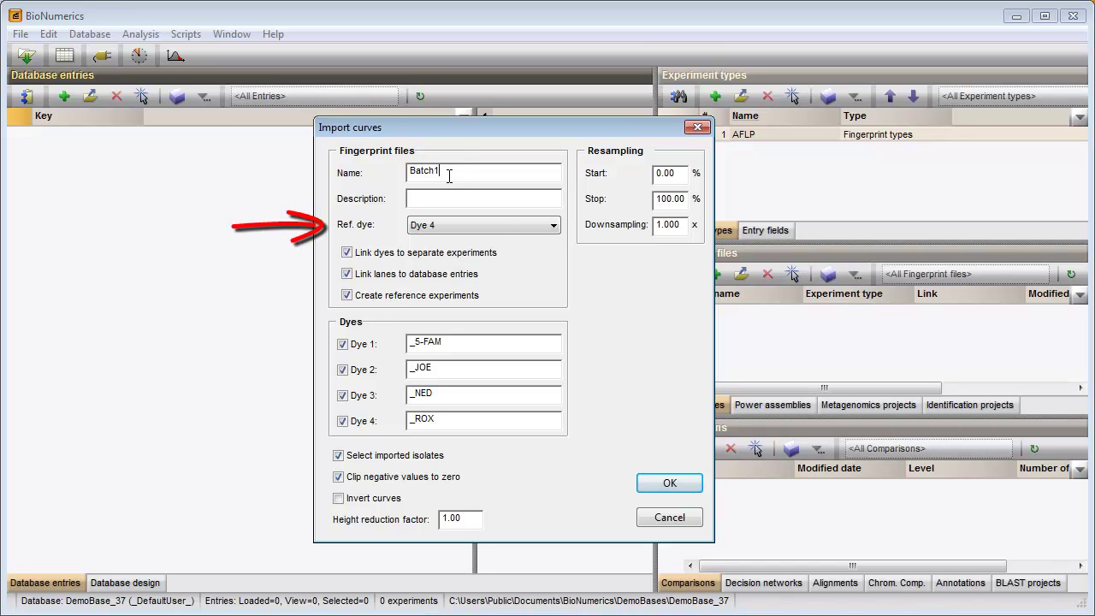
{"action": "left_click", "coordinate": [499, 222]}
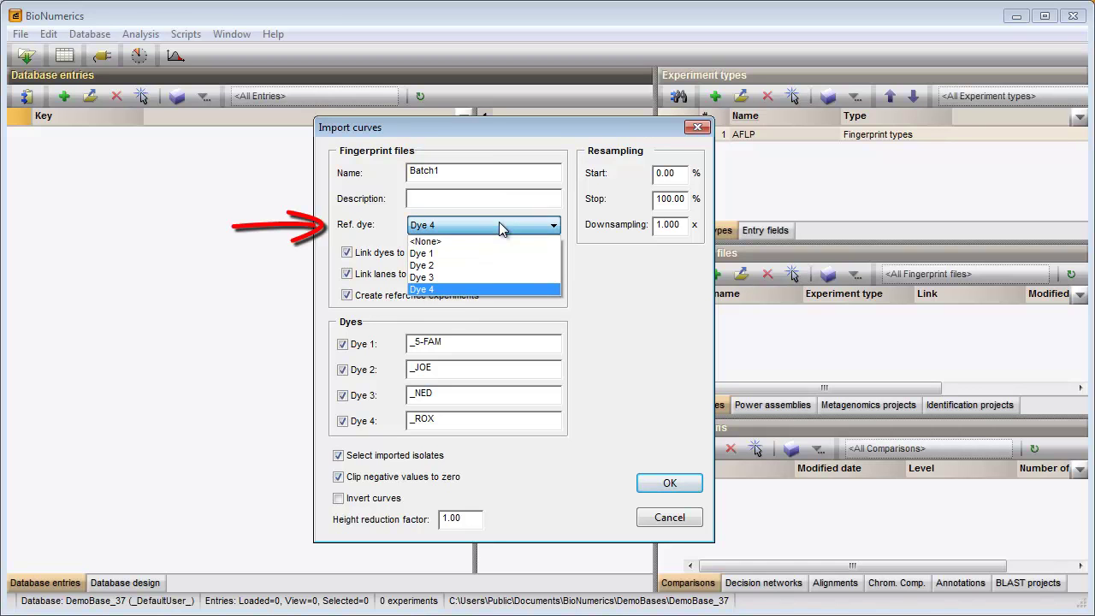
{"action": "left_click", "coordinate": [499, 222]}
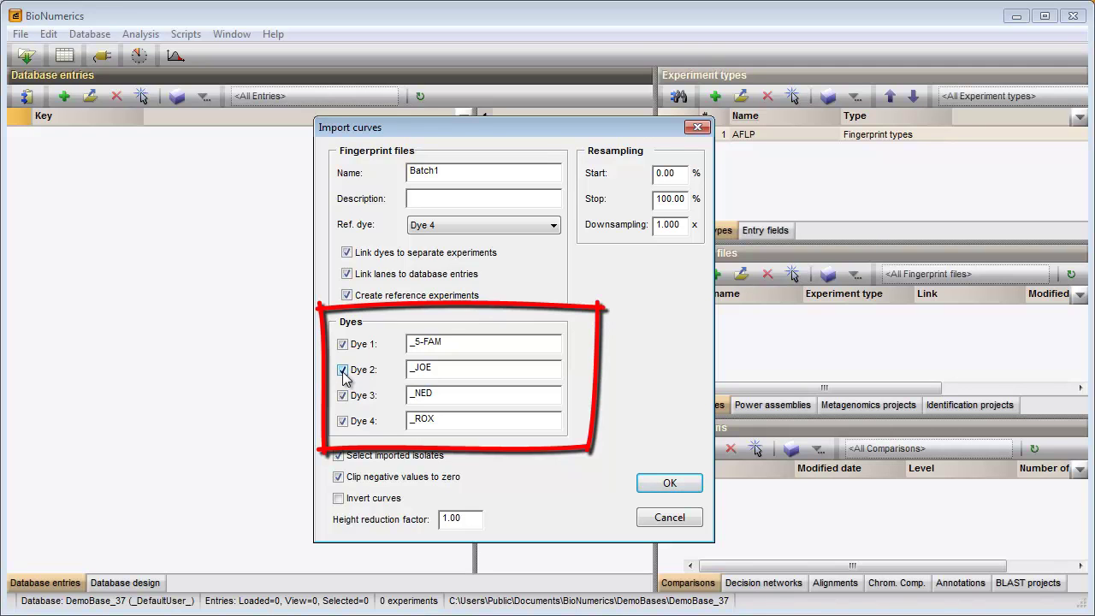
{"action": "left_click", "coordinate": [343, 371]}
{"action": "left_click", "coordinate": [343, 396]}
Rename Dye 1 to _samples and Dye 4 to _references
{"action": "left_click_drag", "start_coordinate": [415, 343], "coordinate": [467, 338]}
{"action": "type", "text": "samp"}
{"action": "type", "text": "les"}
{"action": "left_click_drag", "start_coordinate": [415, 418], "coordinate": [466, 411]}
{"action": "type", "text": "refer"}
{"action": "type", "text": "ences"}
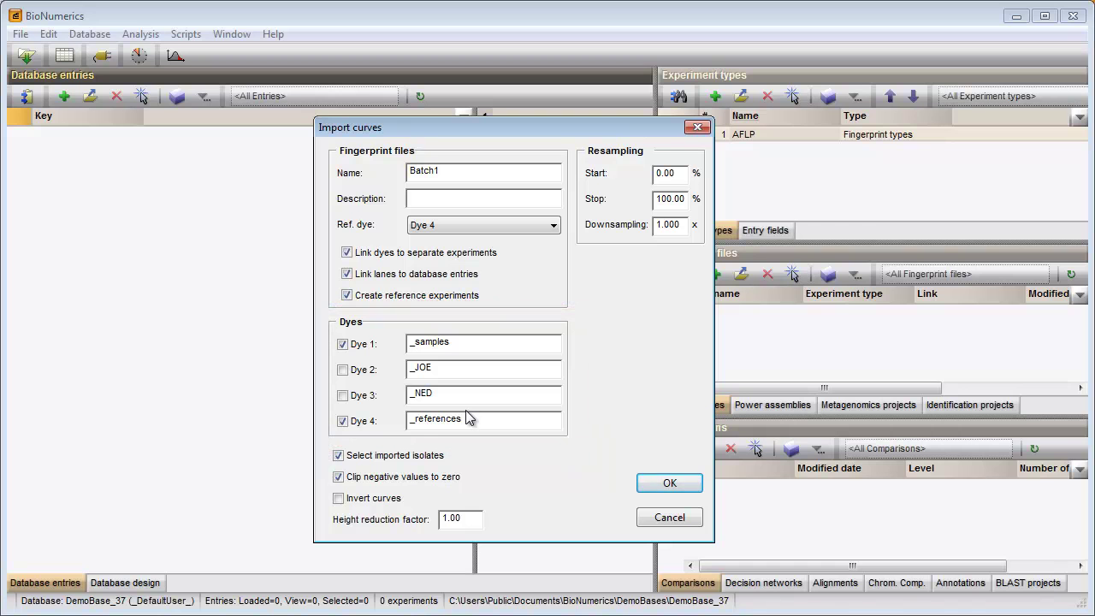
Confirm the import settings and accept the CL sample keys parsed from file names
{"action": "left_click", "coordinate": [659, 483]}
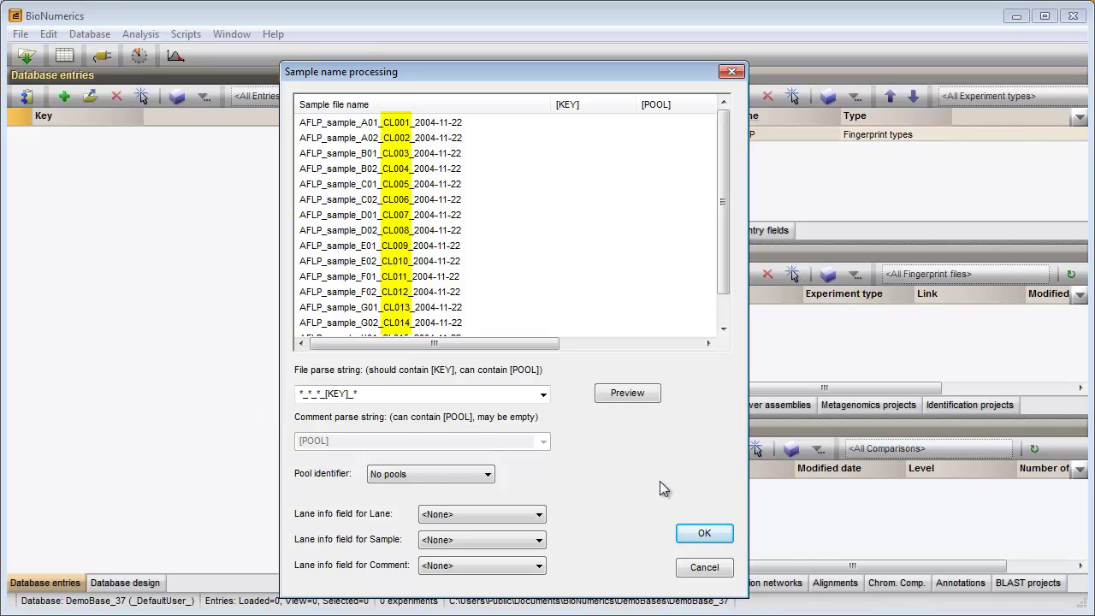
{"action": "left_click", "coordinate": [635, 393]}
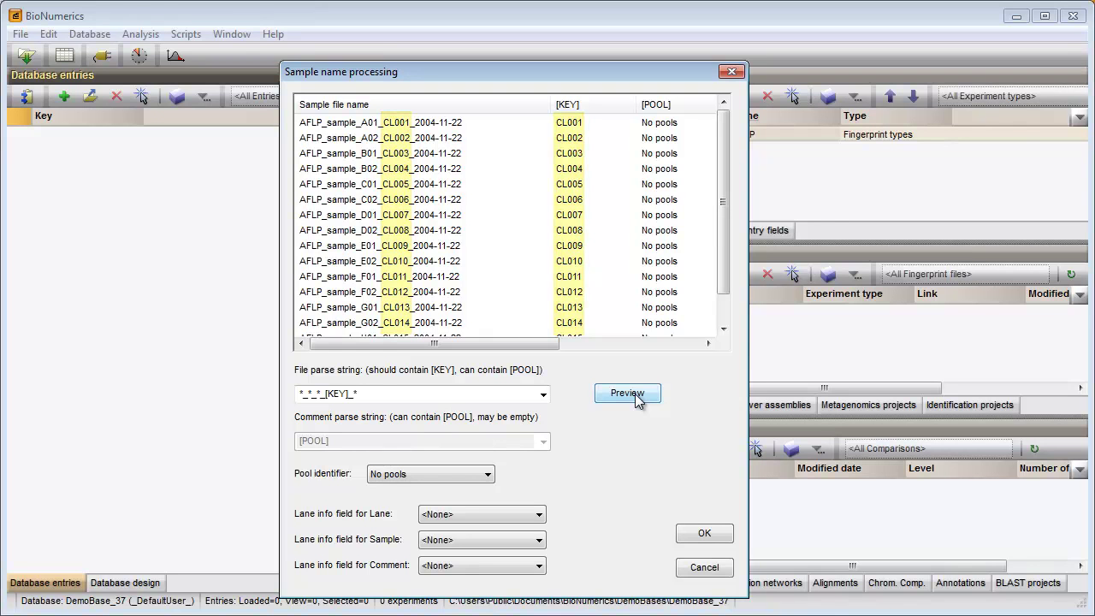
{"action": "left_click", "coordinate": [700, 533]}
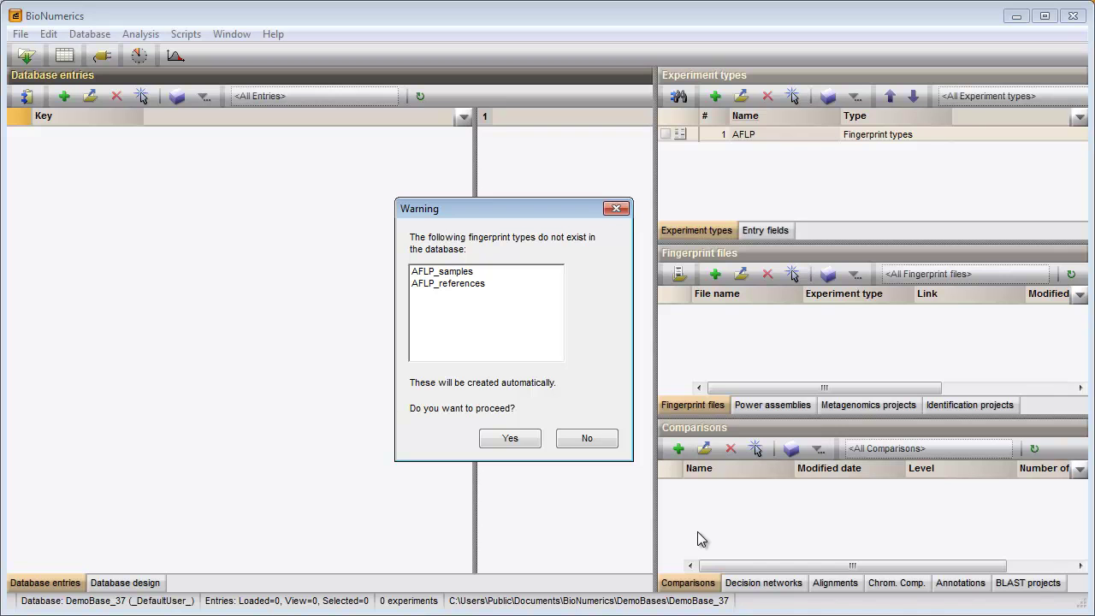
Approve creating AFLP_samples and AFLP_references, then hide samples and enlarge the reference curves
{"action": "left_click", "coordinate": [521, 437]}
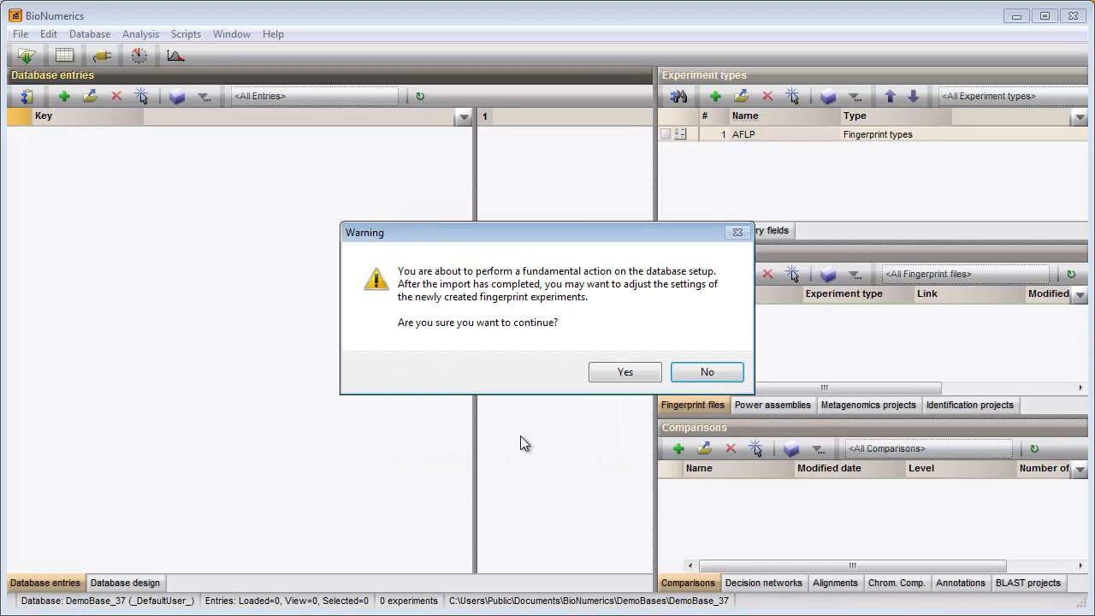
{"action": "left_click", "coordinate": [608, 375]}
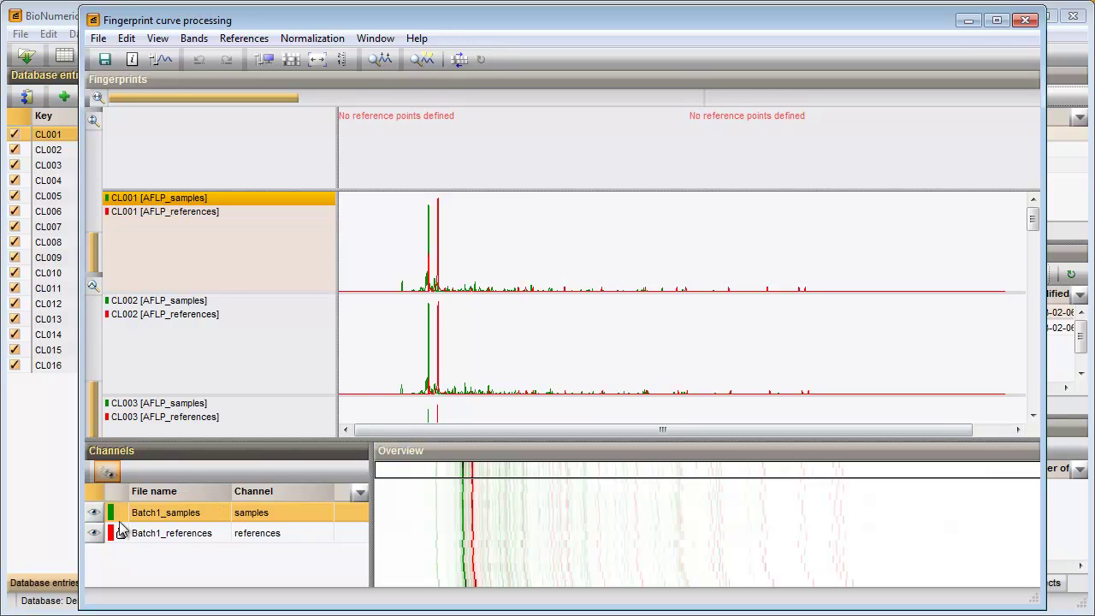
{"action": "left_click", "coordinate": [94, 513]}
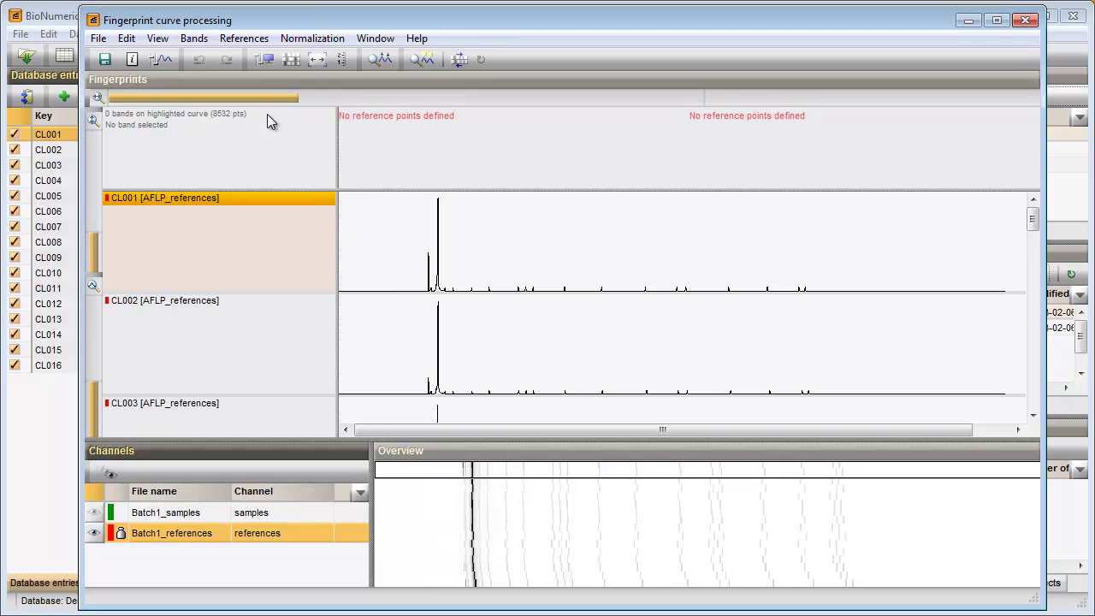
{"action": "left_click_drag", "start_coordinate": [298, 97], "coordinate": [395, 89]}
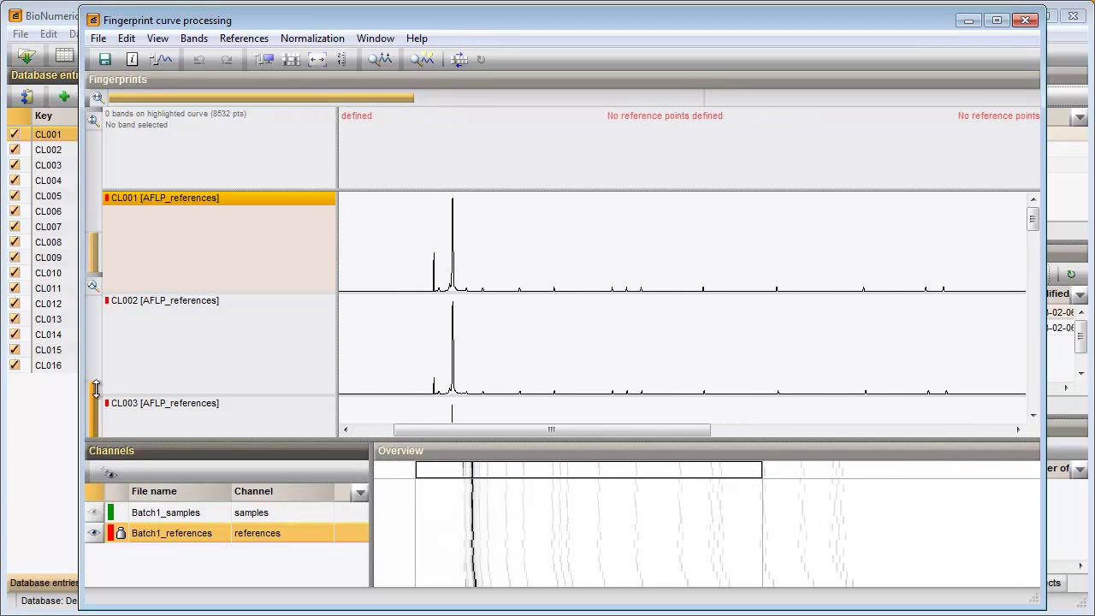
{"action": "left_click_drag", "start_coordinate": [92, 380], "coordinate": [93, 346]}
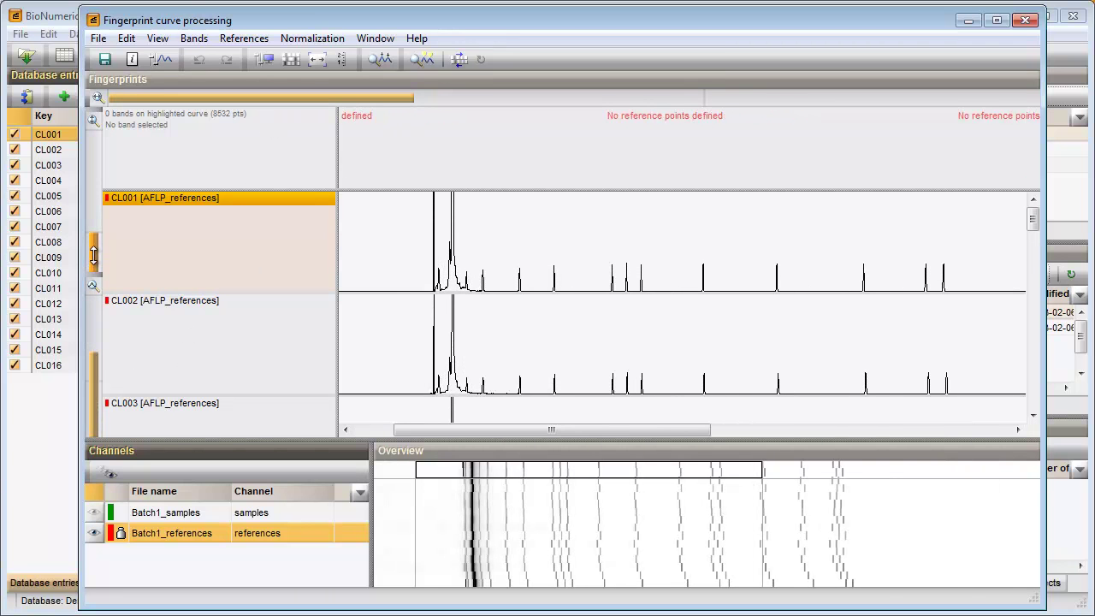
{"action": "left_click_drag", "start_coordinate": [245, 189], "coordinate": [251, 161]}
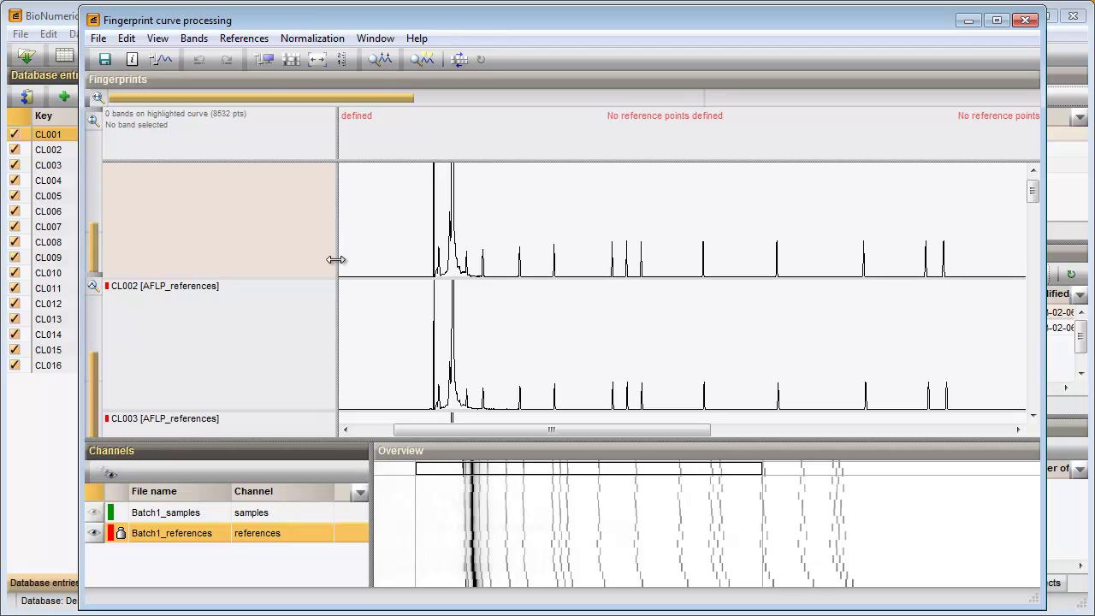
Search bands on all reference curves with 1% OD and 1% curve-range peak thresholds
{"action": "left_click", "coordinate": [374, 67]}
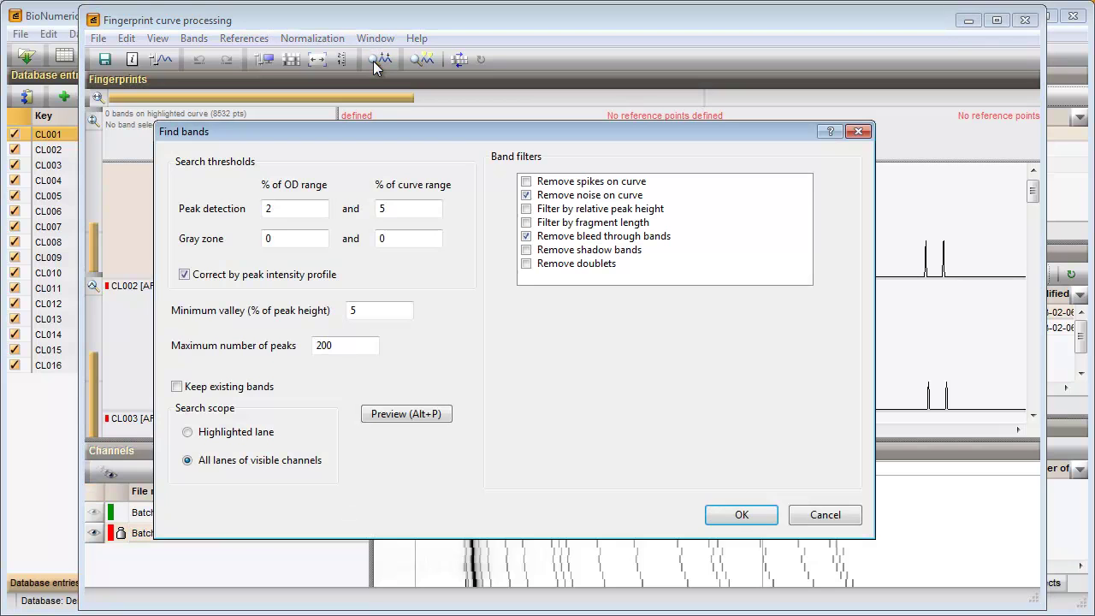
{"action": "left_click_drag", "start_coordinate": [283, 209], "coordinate": [256, 213]}
{"action": "type", "text": "1"}
{"action": "left_click_drag", "start_coordinate": [387, 210], "coordinate": [373, 211]}
{"action": "type", "text": "1"}
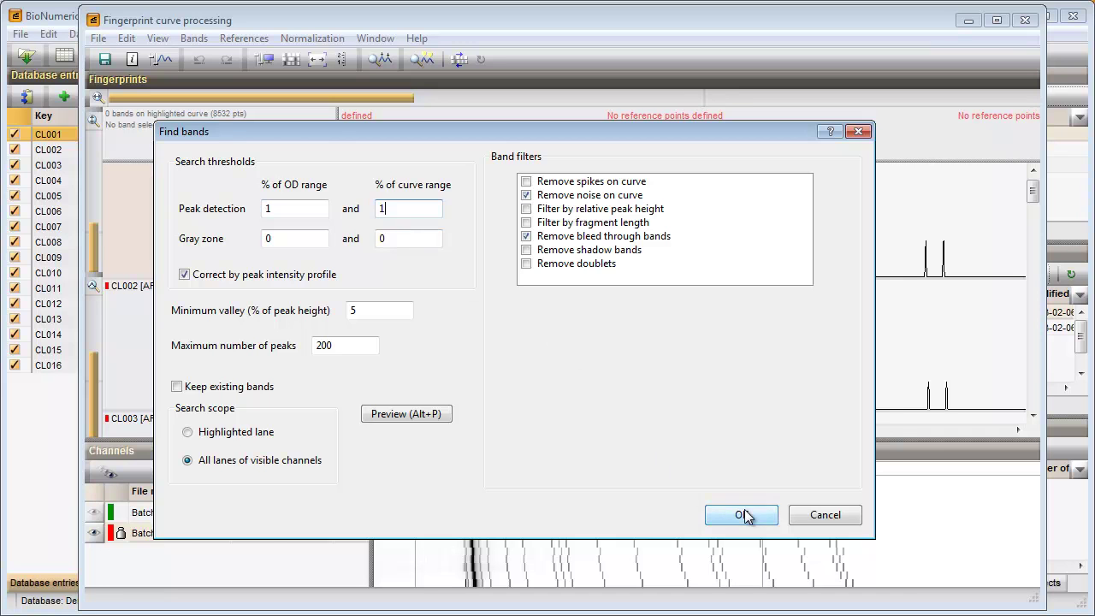
{"action": "left_click", "coordinate": [741, 514]}
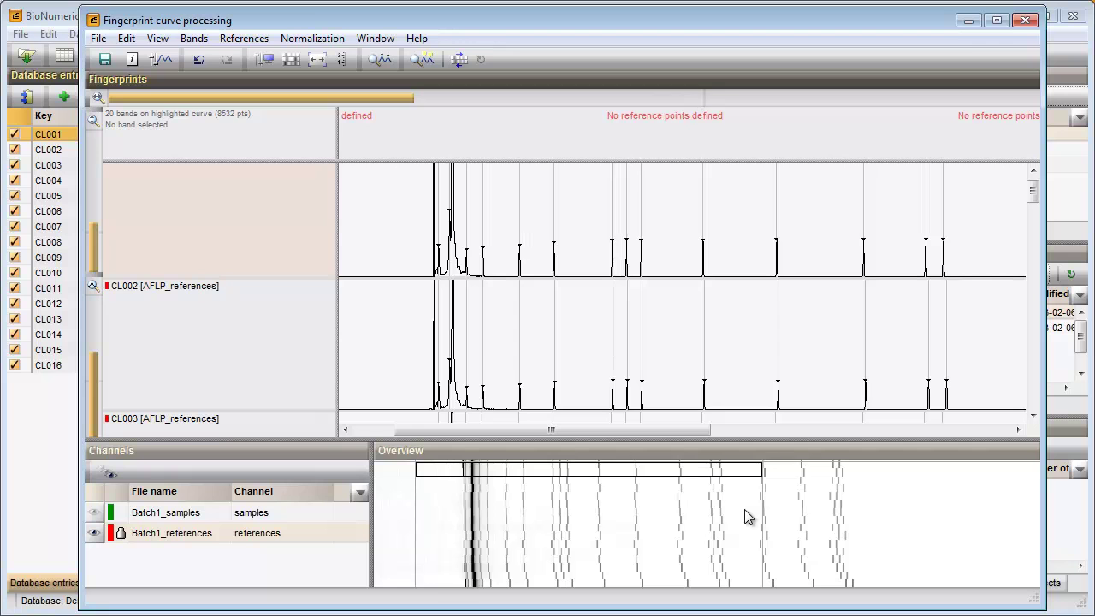
Apply the GeneScan 500 ROX size standard to the reference curves
{"action": "left_click", "coordinate": [241, 219]}
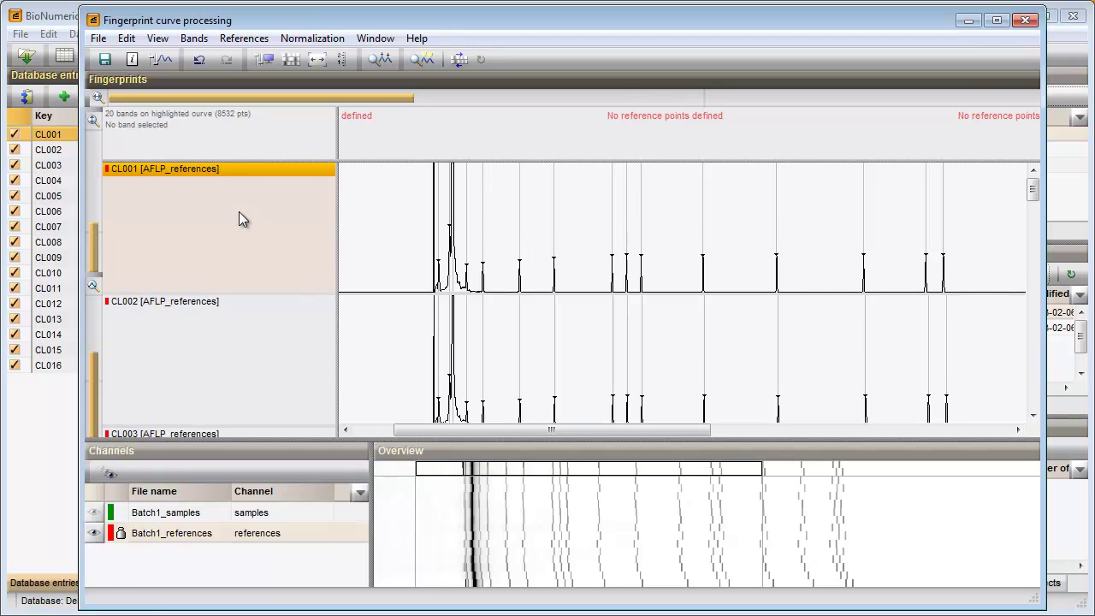
{"action": "left_click", "coordinate": [465, 255]}
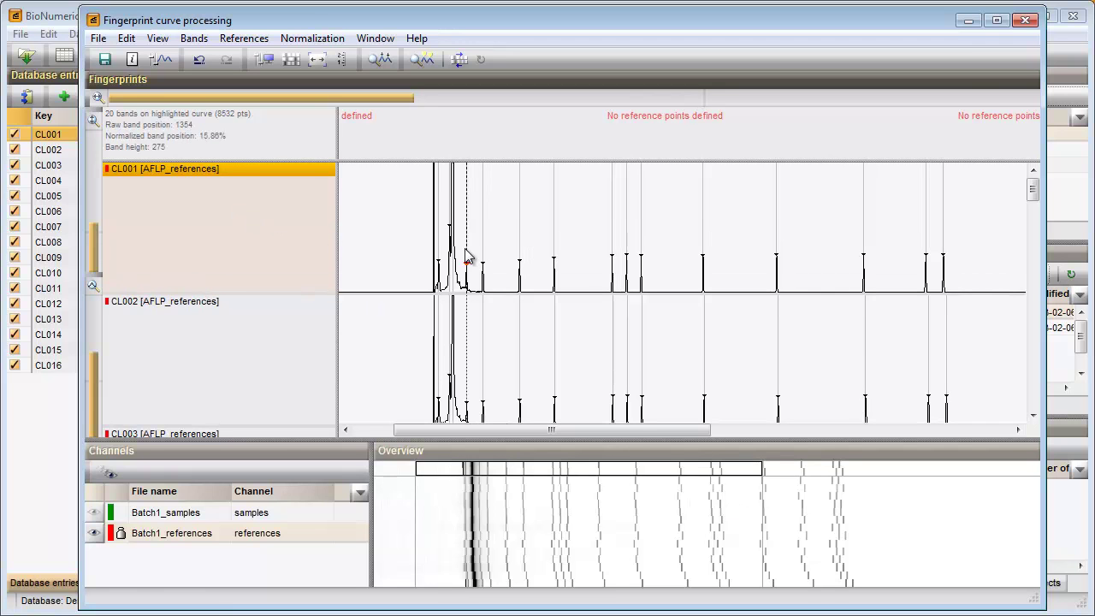
{"action": "left_click", "coordinate": [248, 39]}
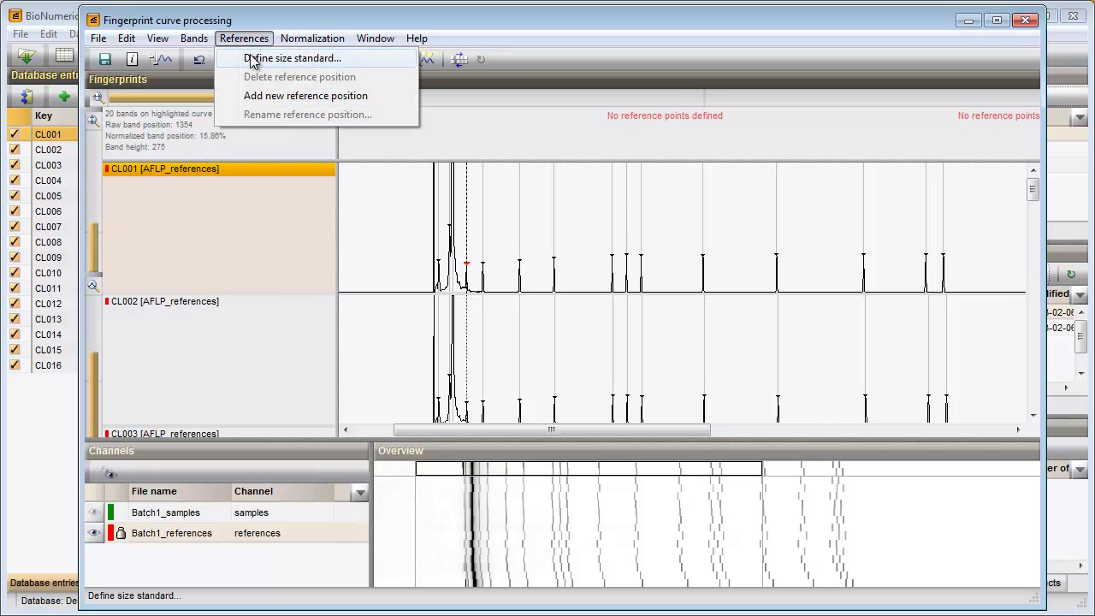
{"action": "left_click", "coordinate": [253, 58]}
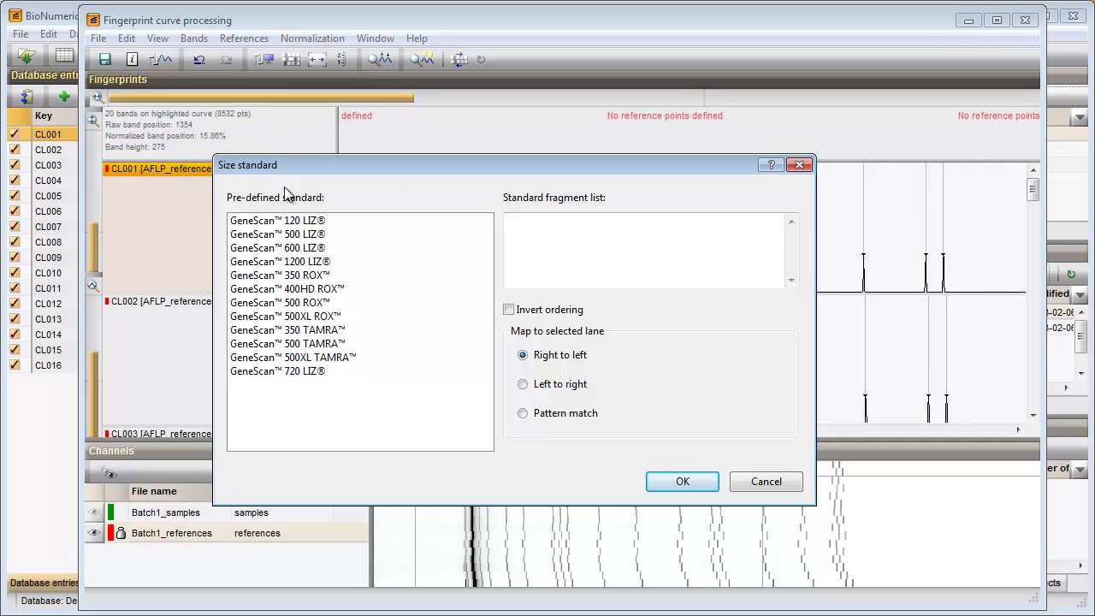
{"action": "left_click", "coordinate": [293, 307]}
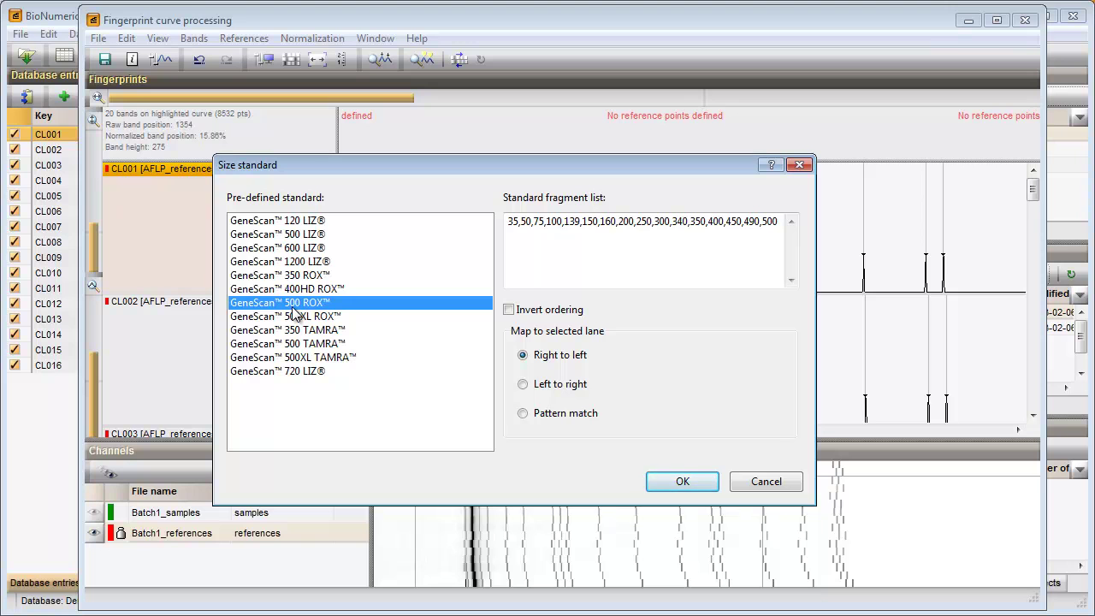
{"action": "left_click", "coordinate": [680, 481]}
{"action": "left_click", "coordinate": [695, 358]}
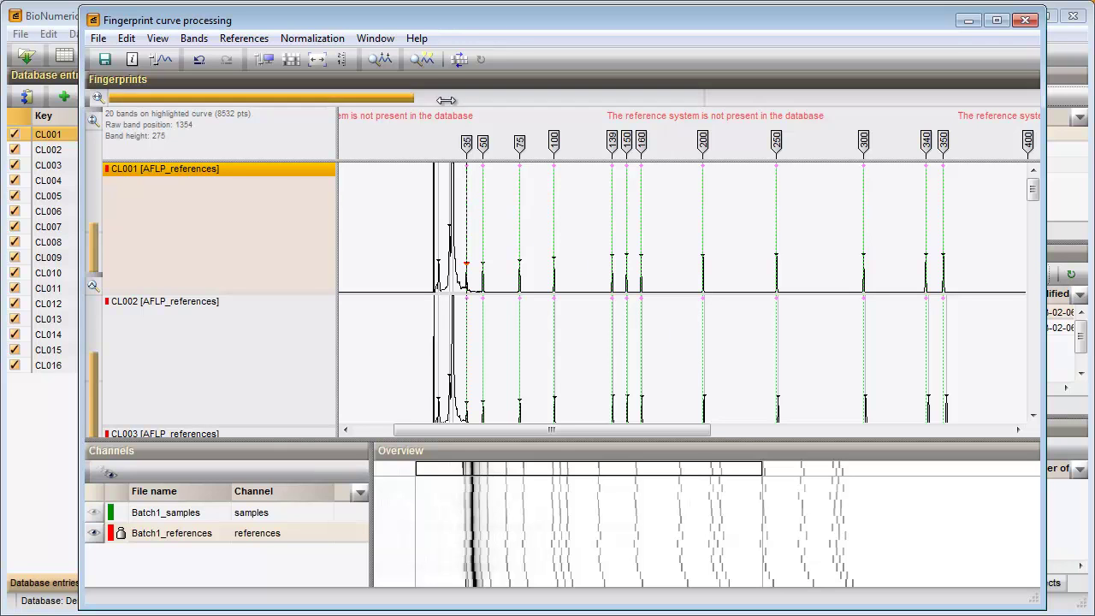
Auto-assign reference positions, normalize the curves, and switch to the Batch1_samples channel
{"action": "left_click", "coordinate": [423, 60]}
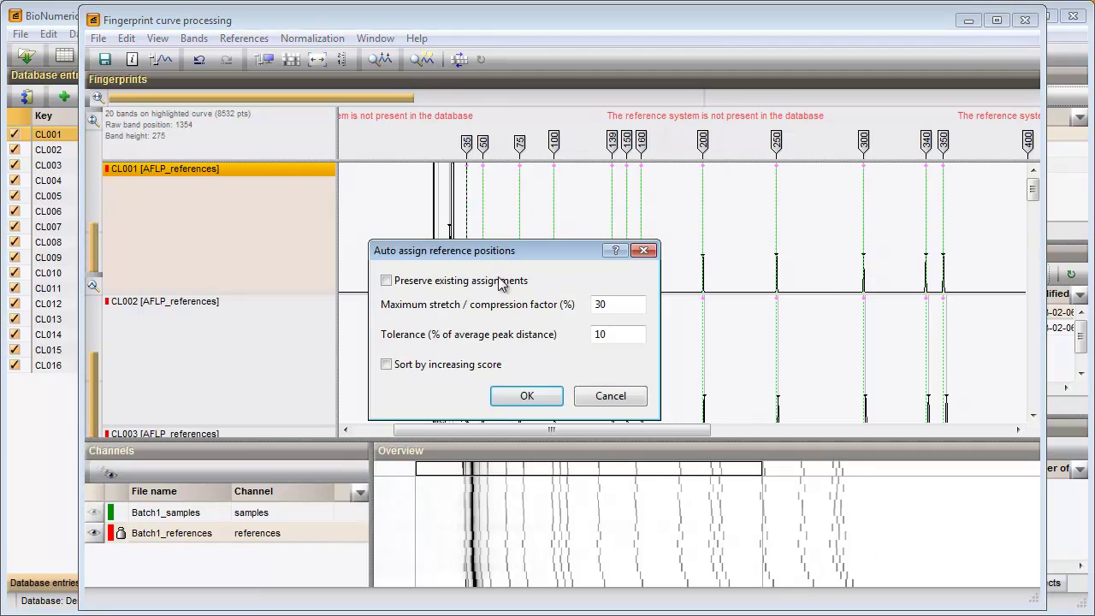
{"action": "left_click", "coordinate": [526, 396]}
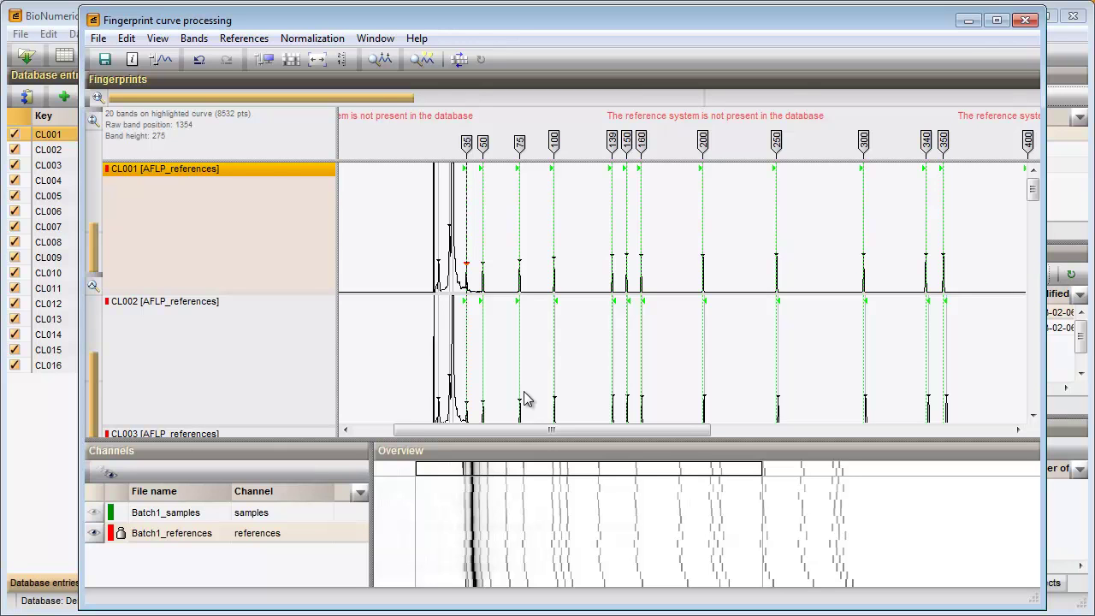
{"action": "left_click", "coordinate": [459, 60]}
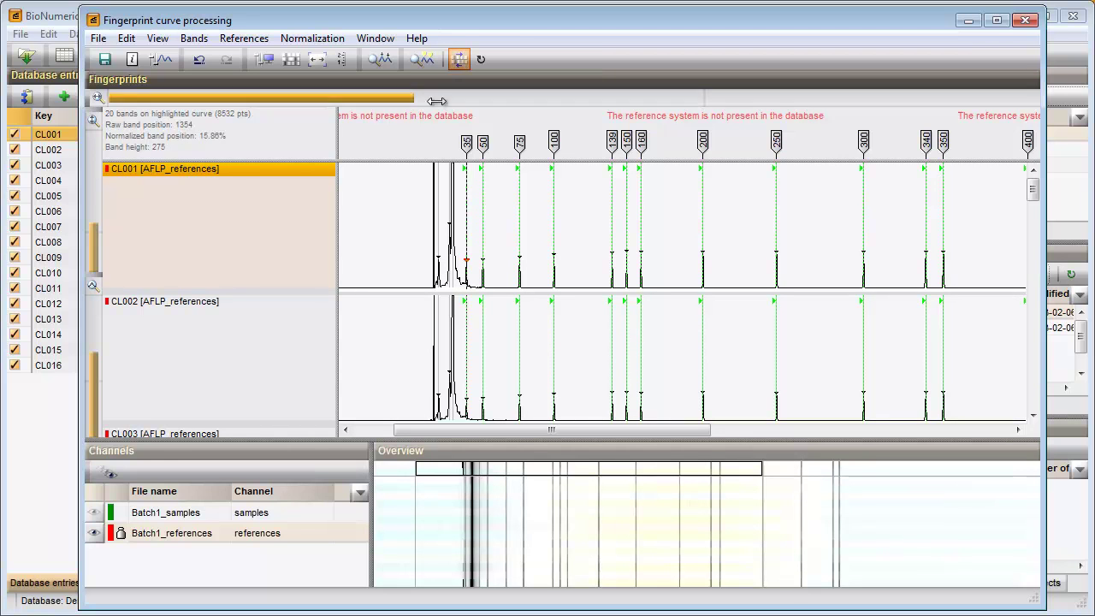
{"action": "left_click", "coordinate": [95, 533]}
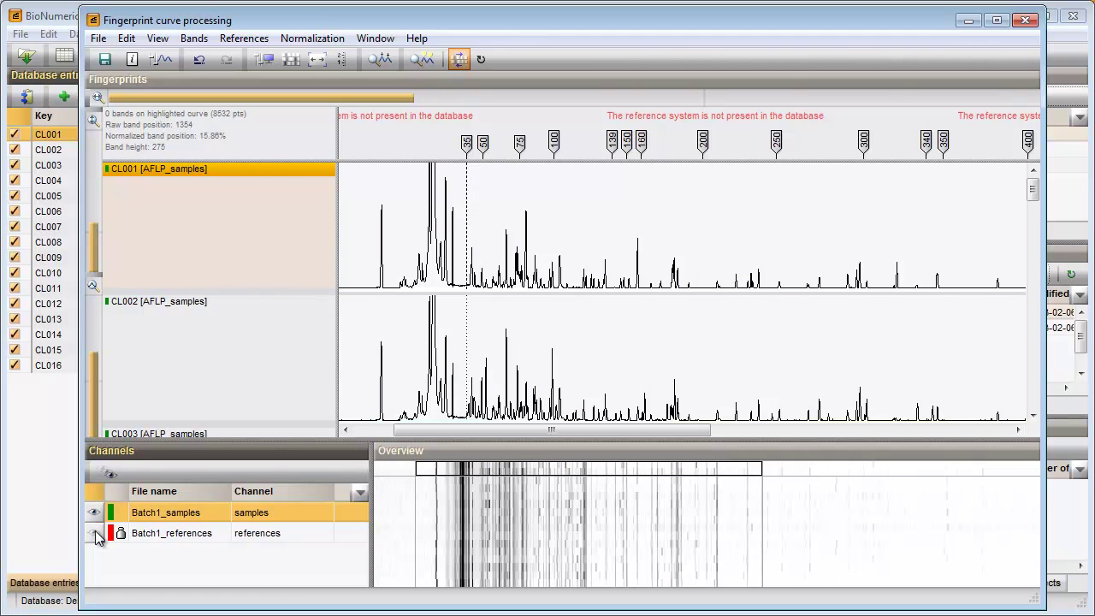
Search bands on all sample curves and save the normalized Batch1 fingerprints
{"action": "left_click", "coordinate": [197, 39]}
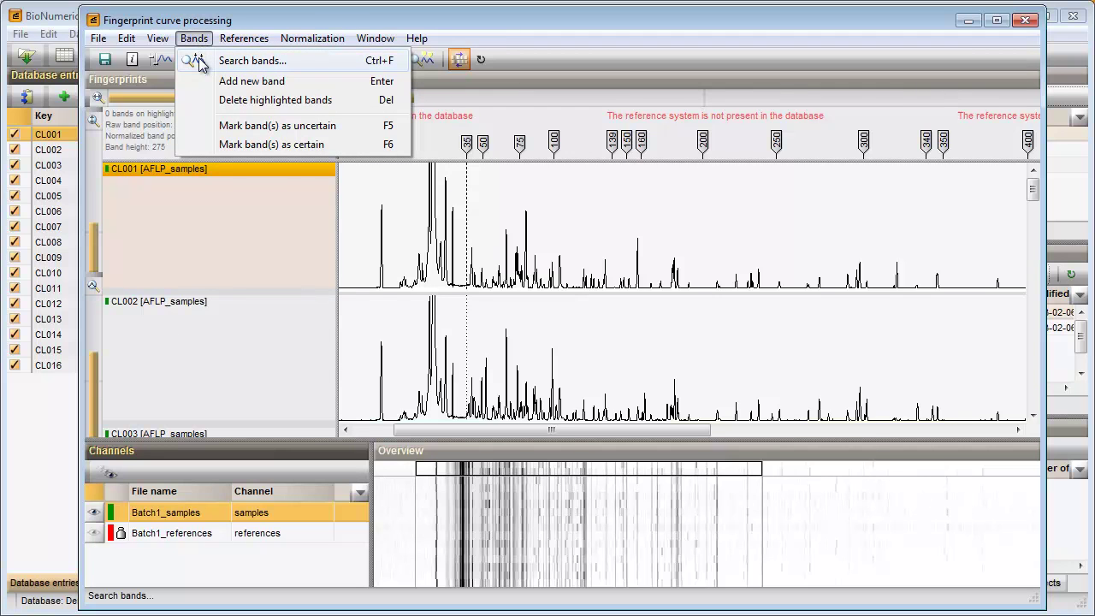
{"action": "left_click", "coordinate": [204, 62]}
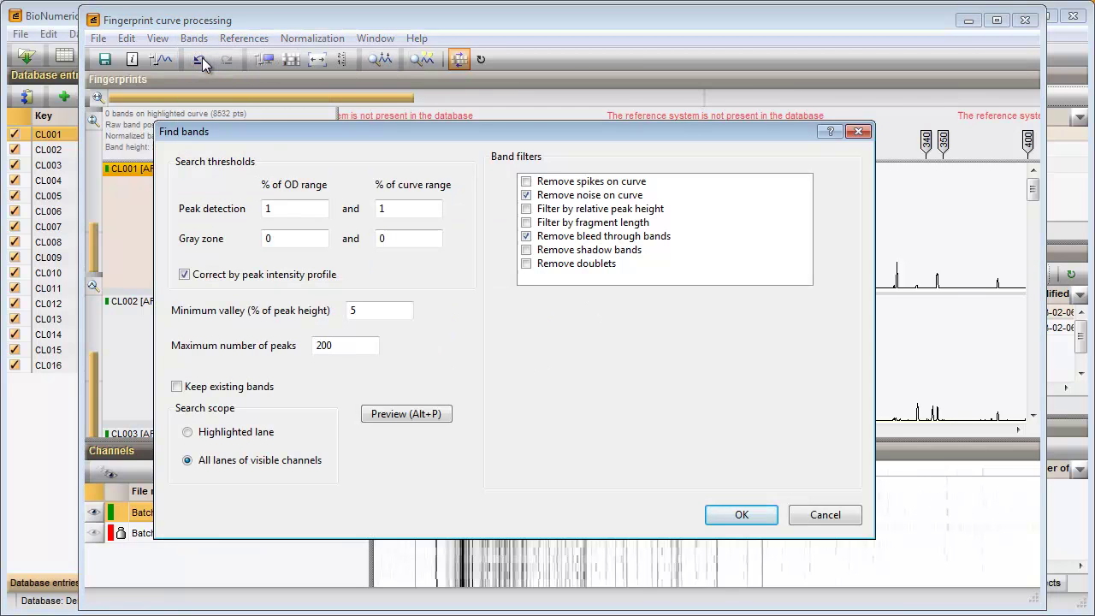
{"action": "left_click", "coordinate": [735, 513]}
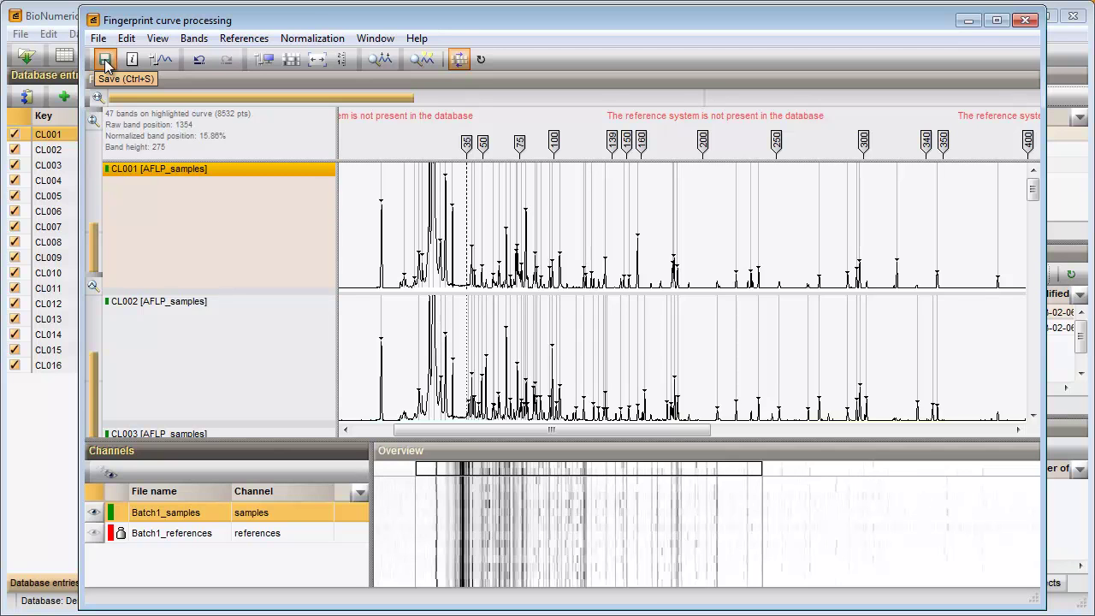
{"action": "left_click", "coordinate": [105, 60]}
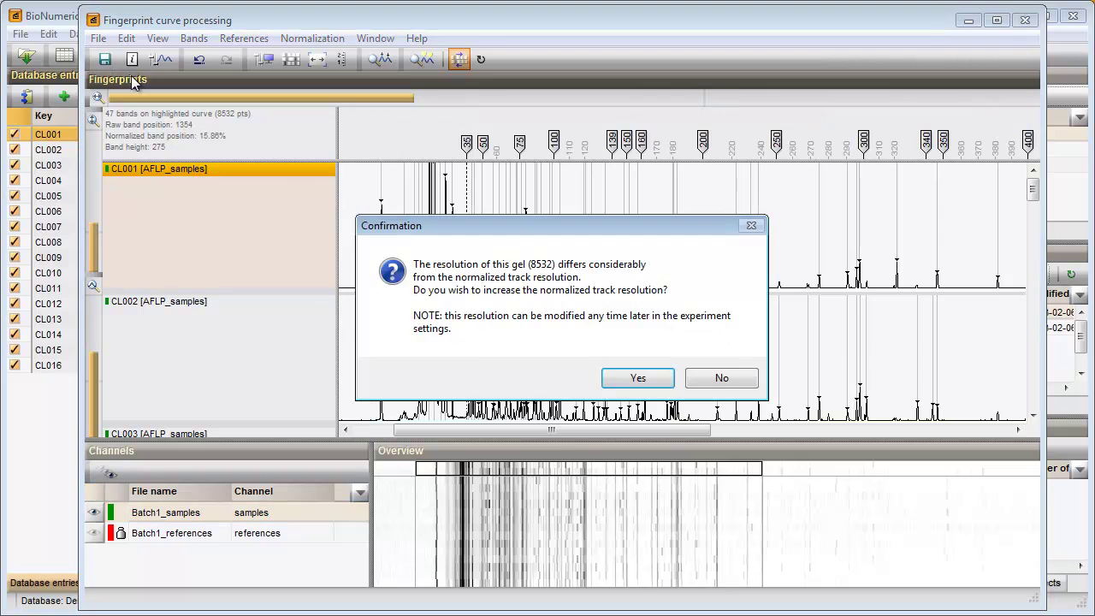
{"action": "left_click", "coordinate": [616, 380]}
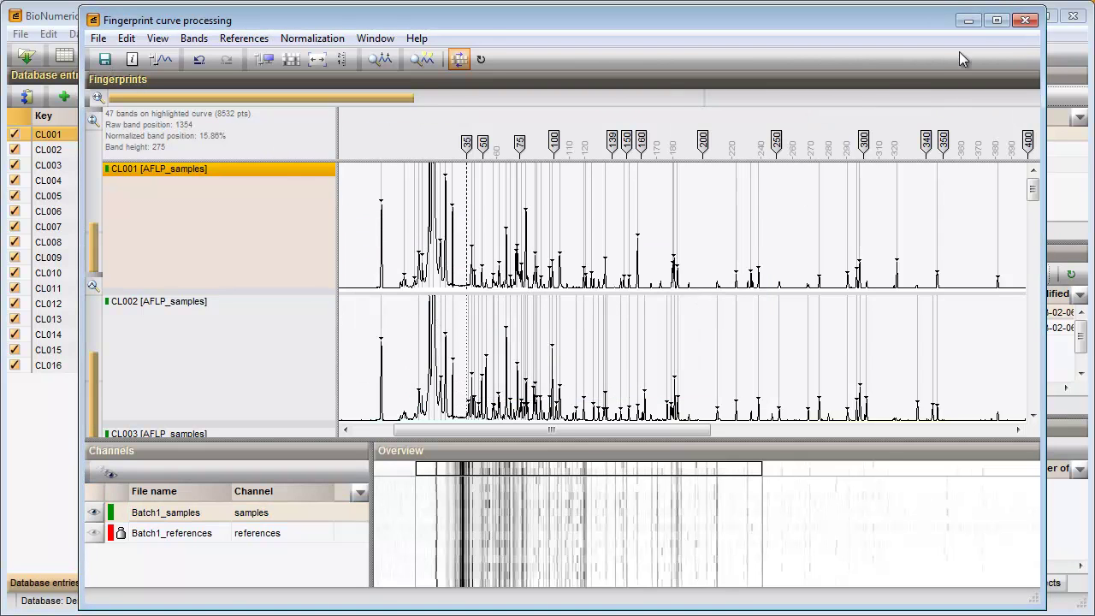
{"action": "left_click", "coordinate": [1025, 21]}
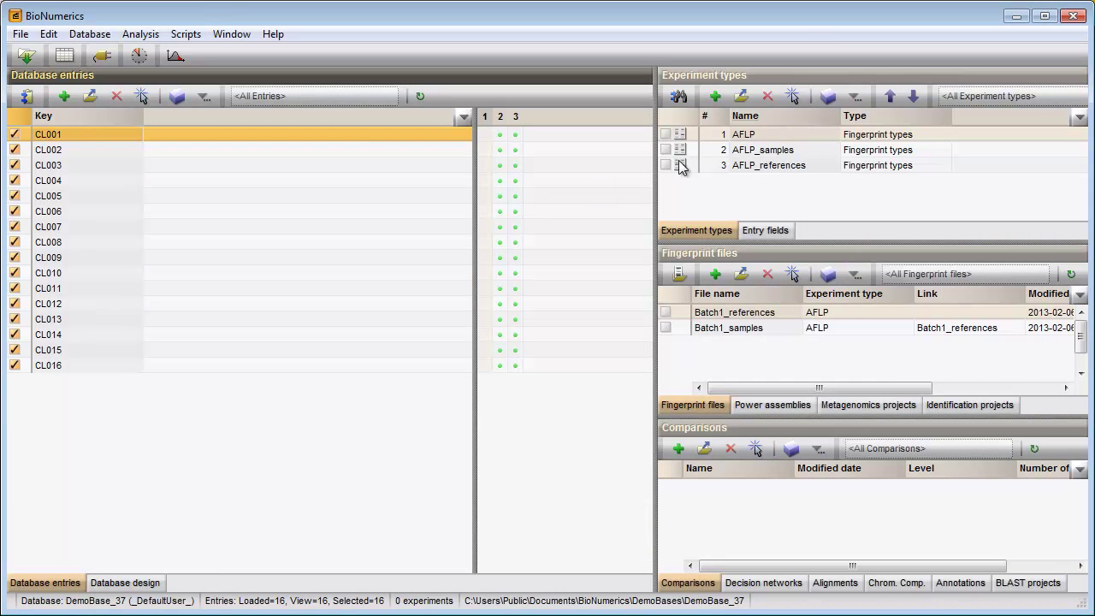